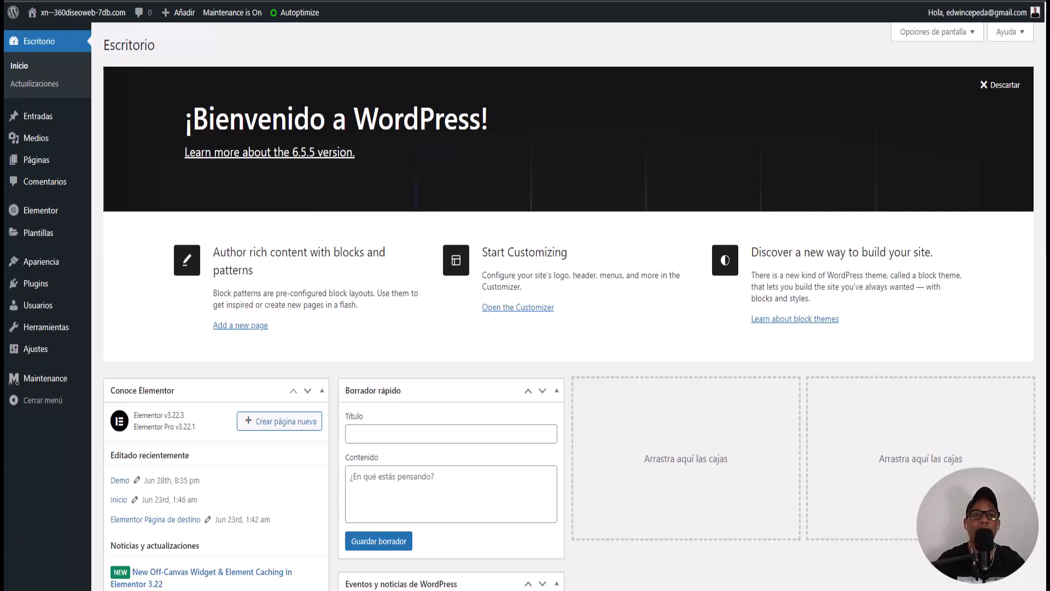
Search the plugin directory for SMUSH, then install and activate the Smush Image Optimization plugin.
click(27, 290)
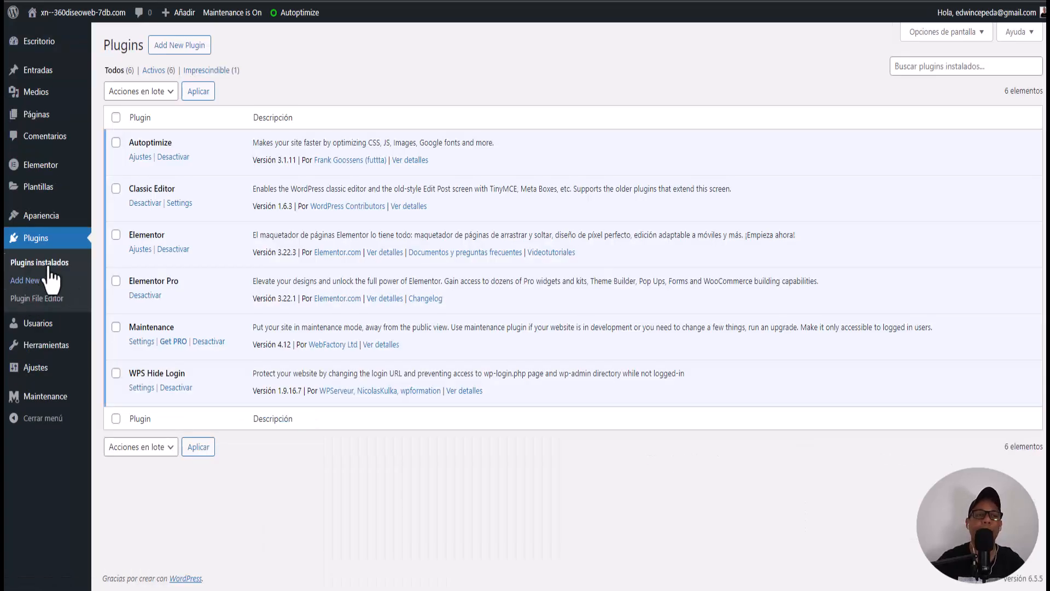
click(172, 51)
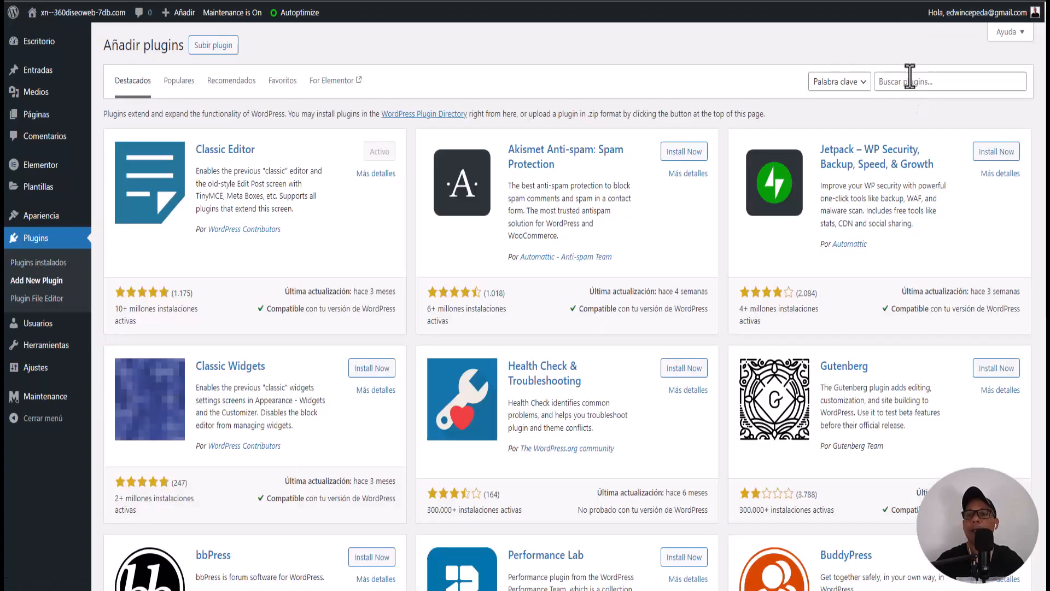
right_click(906, 81)
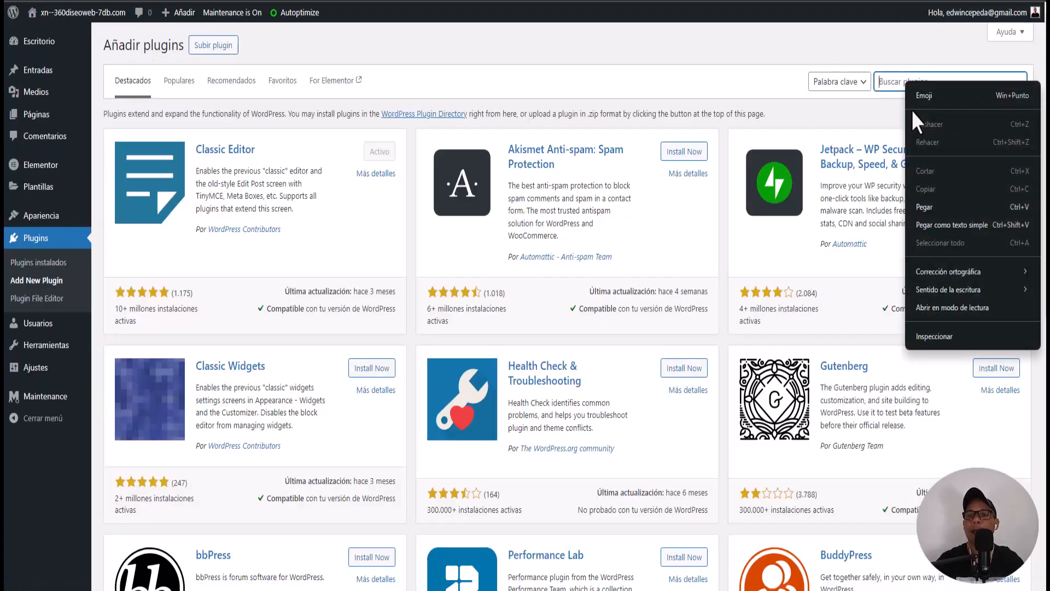
click(923, 207)
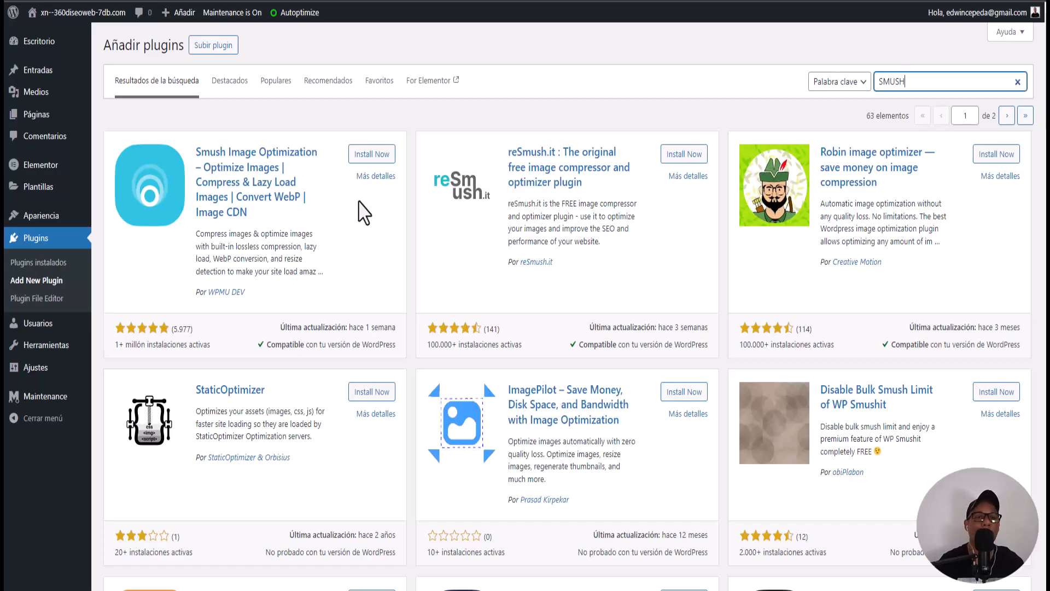
click(373, 161)
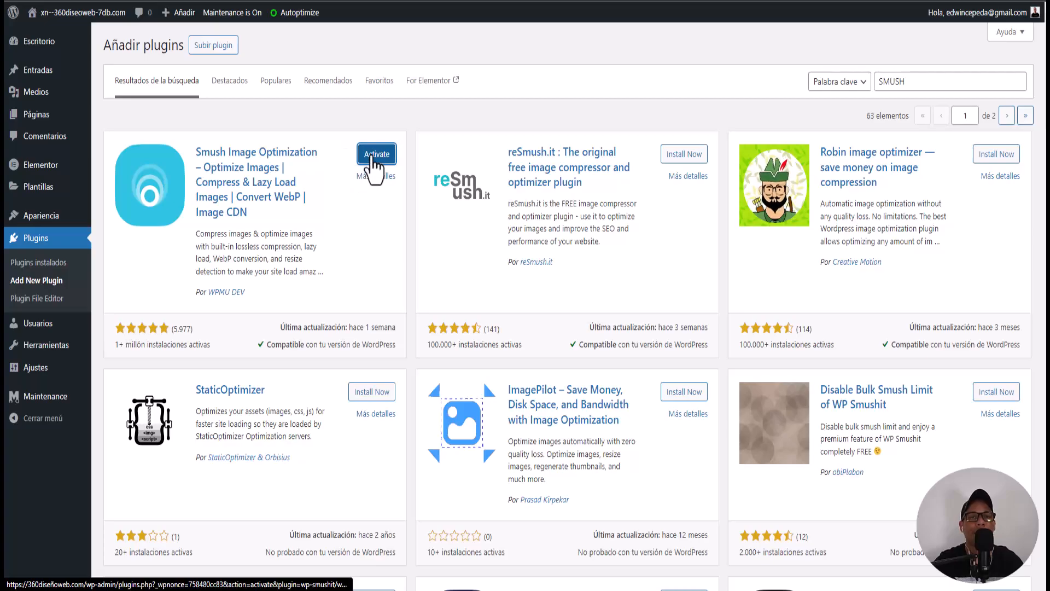
click(371, 158)
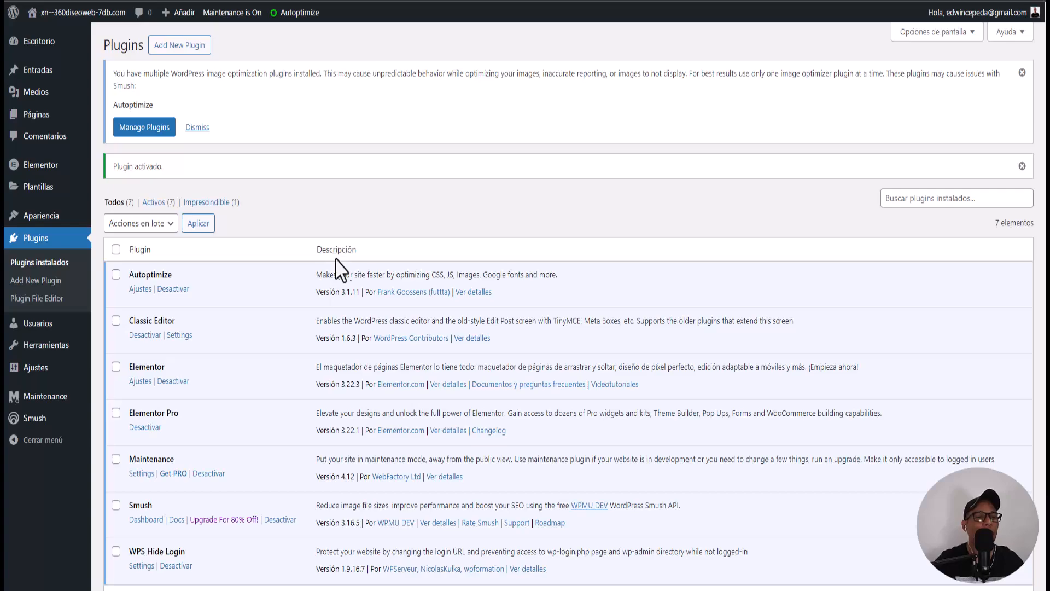
Open the Smush dashboard and translate its page into Spanish.
mouse_move(32, 429)
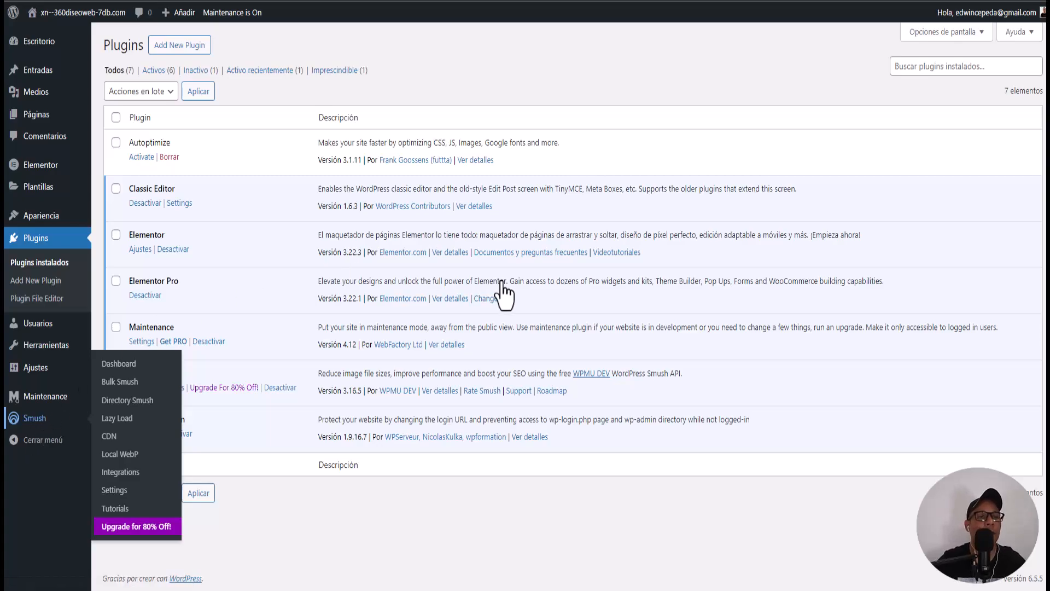
click(120, 363)
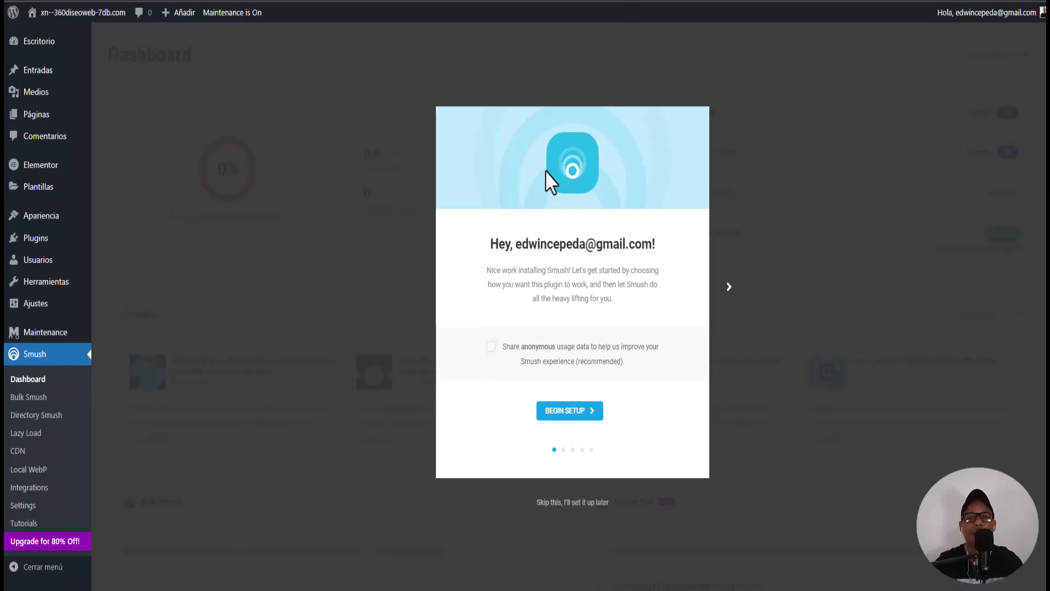
right_click(466, 250)
click(548, 461)
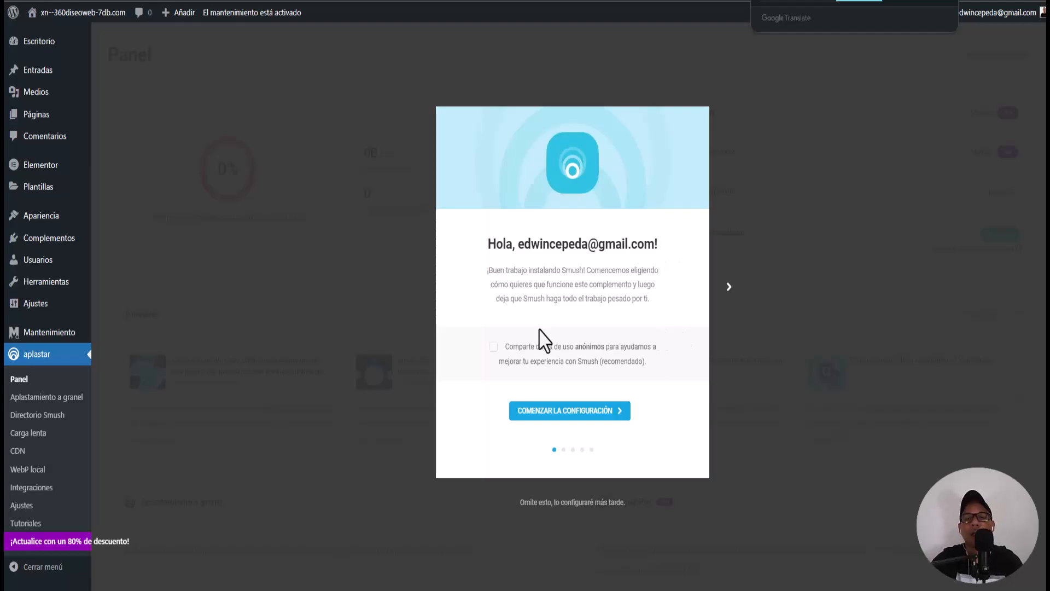
Complete the Smush setup wizard with automatic compression, Super Smush, EXIF metadata removal and lazy loading enabled.
click(493, 347)
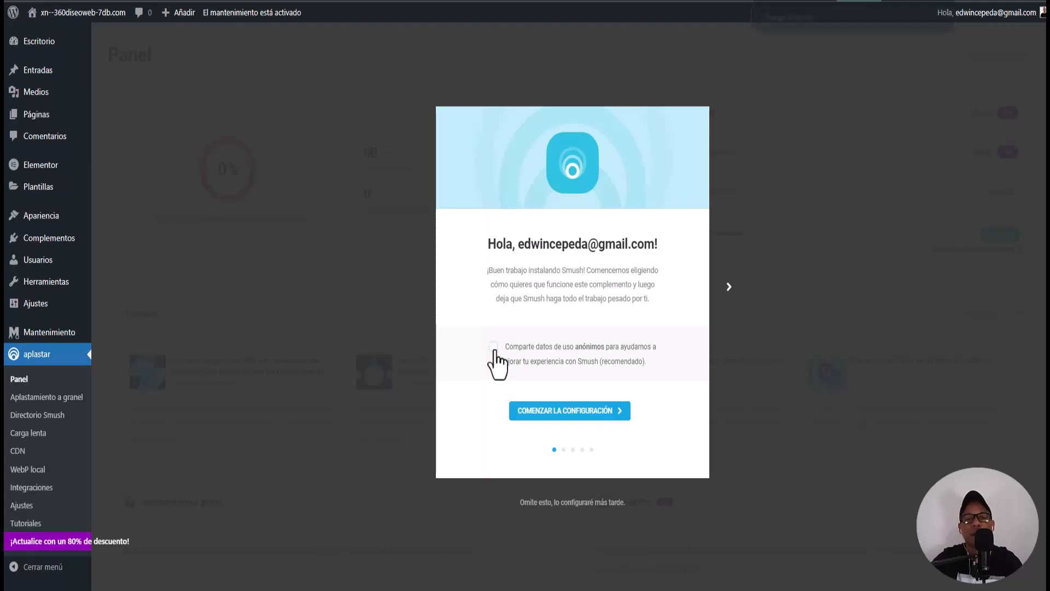
click(586, 416)
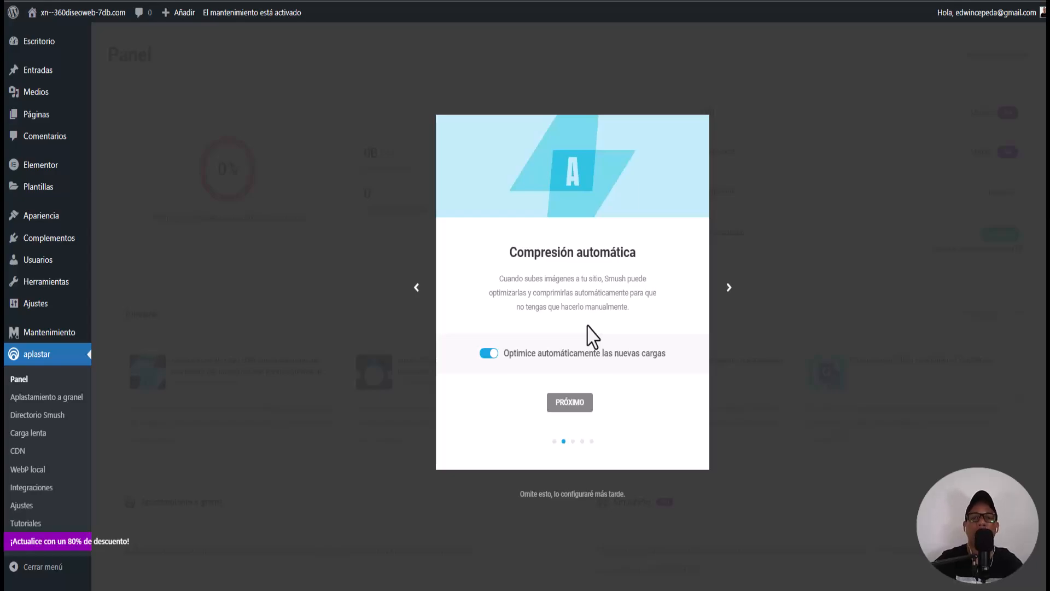
click(573, 403)
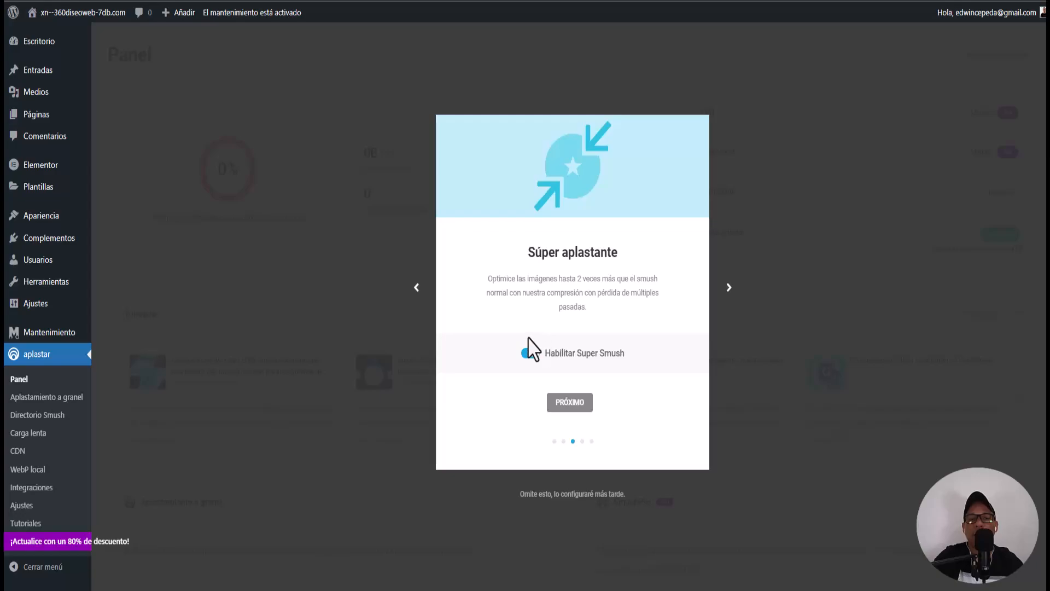
click(574, 404)
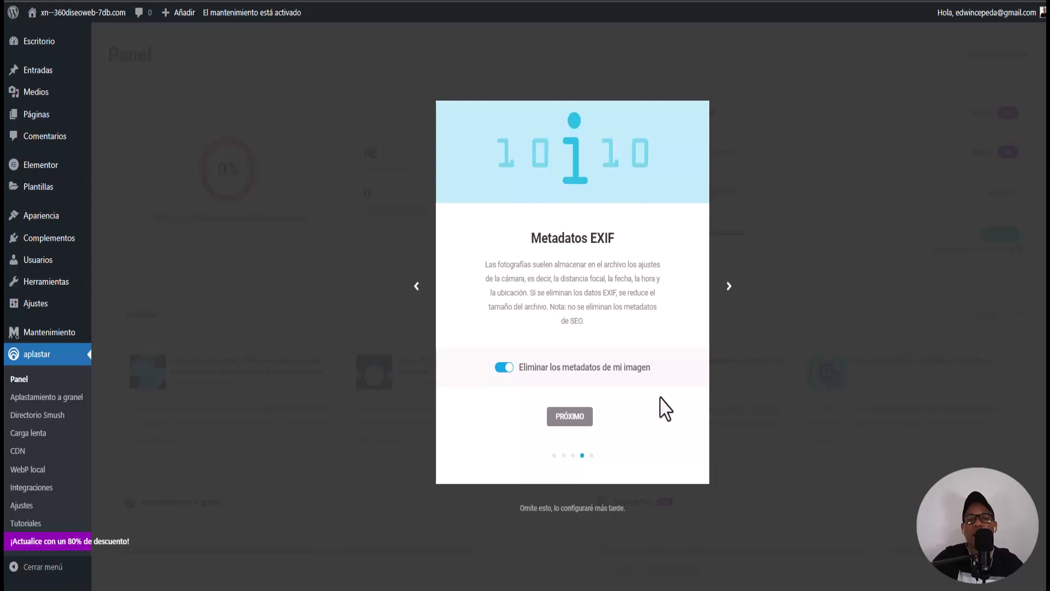
click(572, 421)
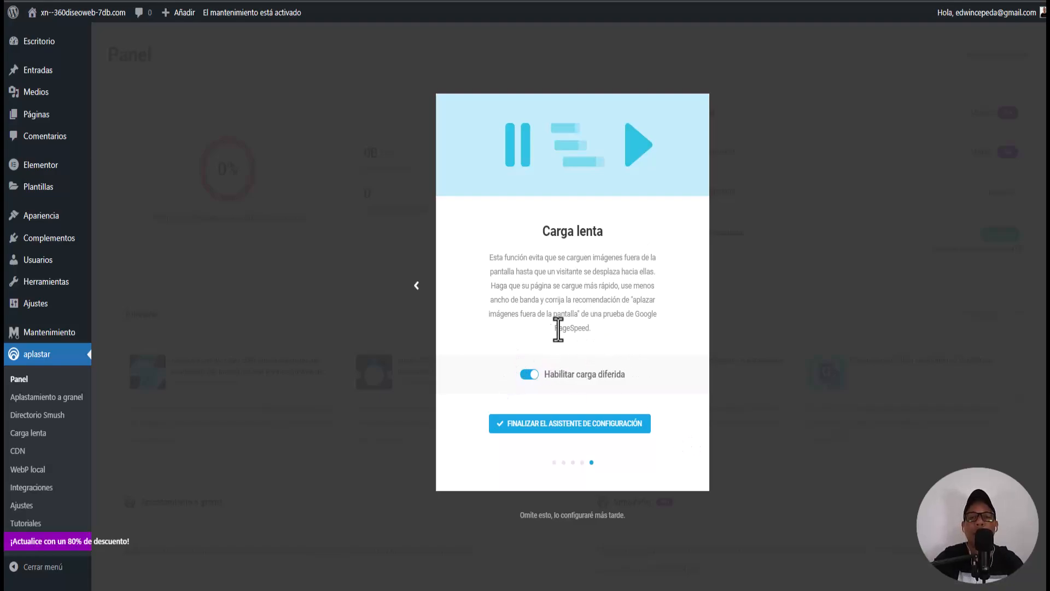
click(548, 432)
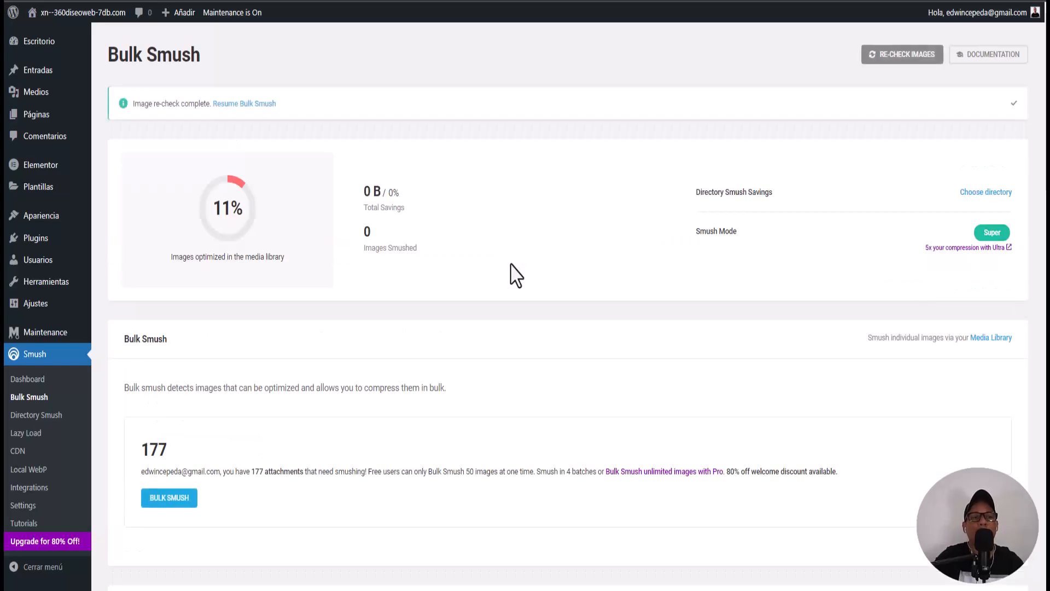
Translate the Bulk Smush page into Spanish.
scroll(539, 286, down, 3)
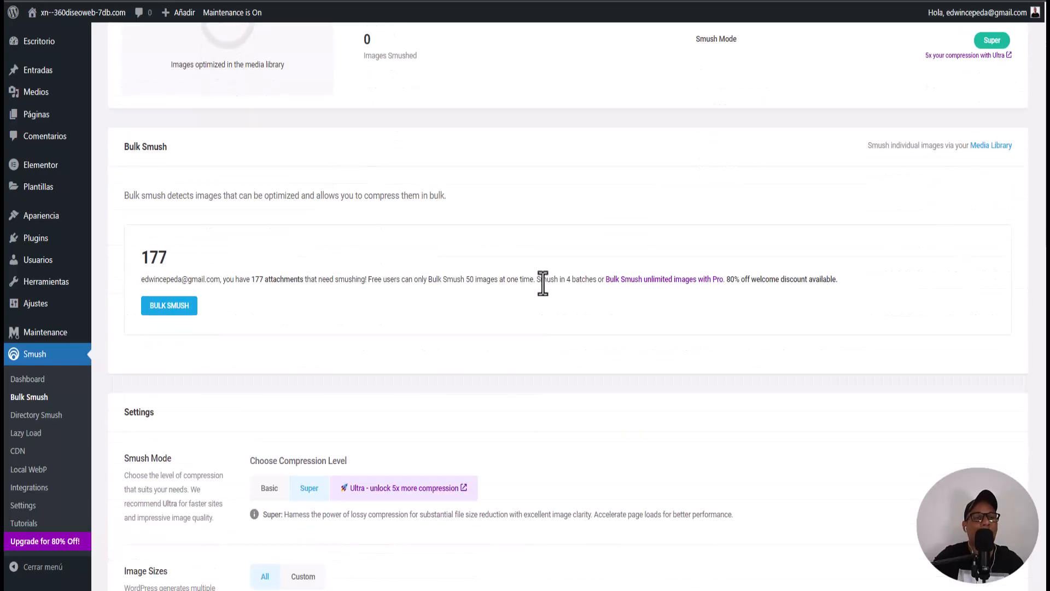
right_click(582, 352)
click(640, 271)
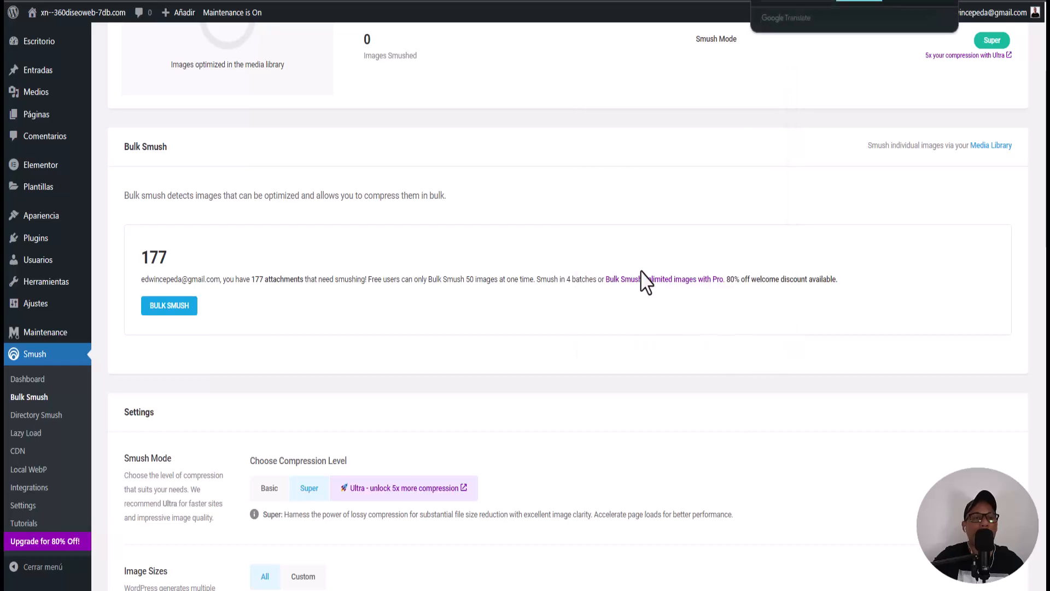
scroll(424, 259, up, 3)
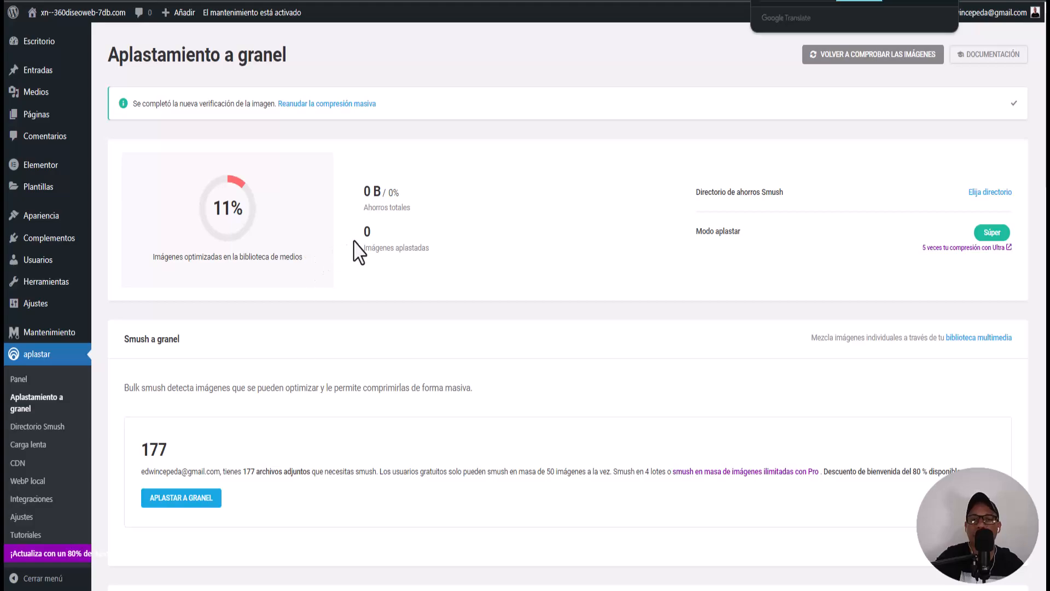
Run Bulk Smush on the media library's unoptimized images and resume it after the free 50-image batch limit.
scroll(219, 405, down, 2)
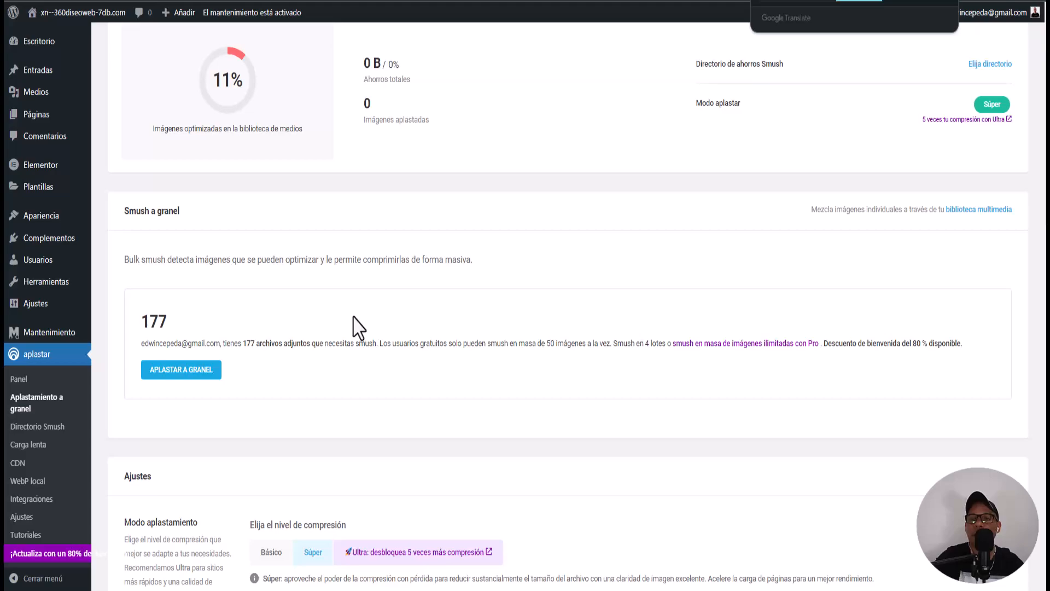
click(171, 368)
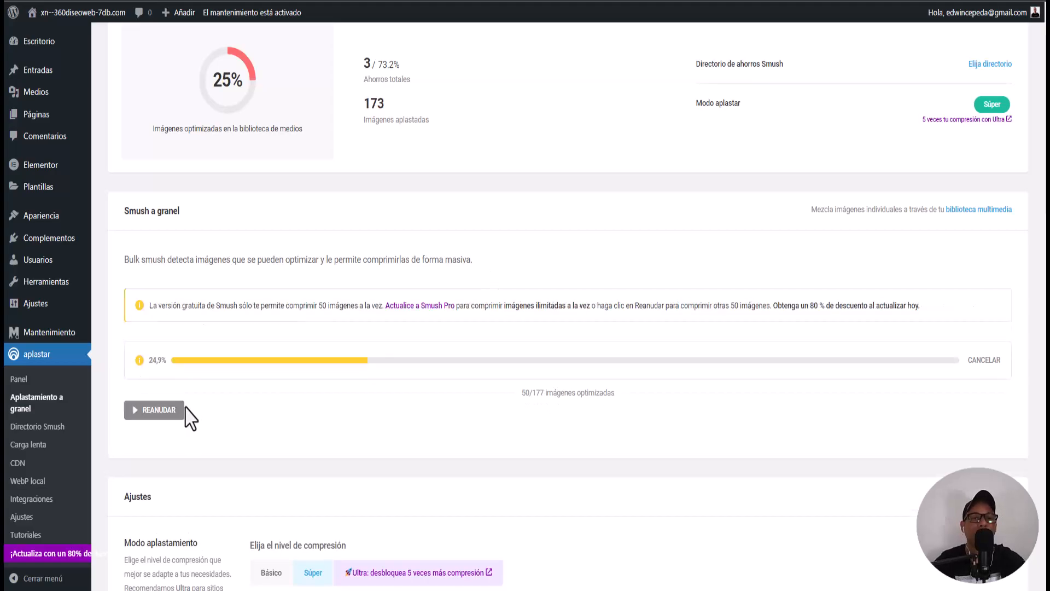
click(155, 409)
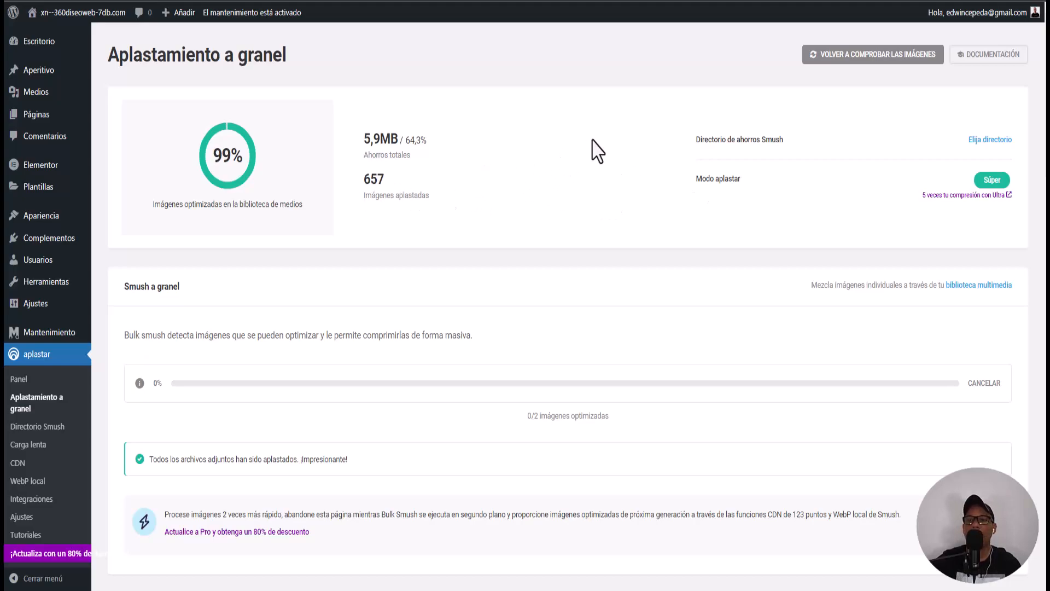
Examine the total savings and the Bulk Smush settings for compression, metadata, image resizing, original images, e-mail notification and bulk restore.
drag(365, 139, 402, 140)
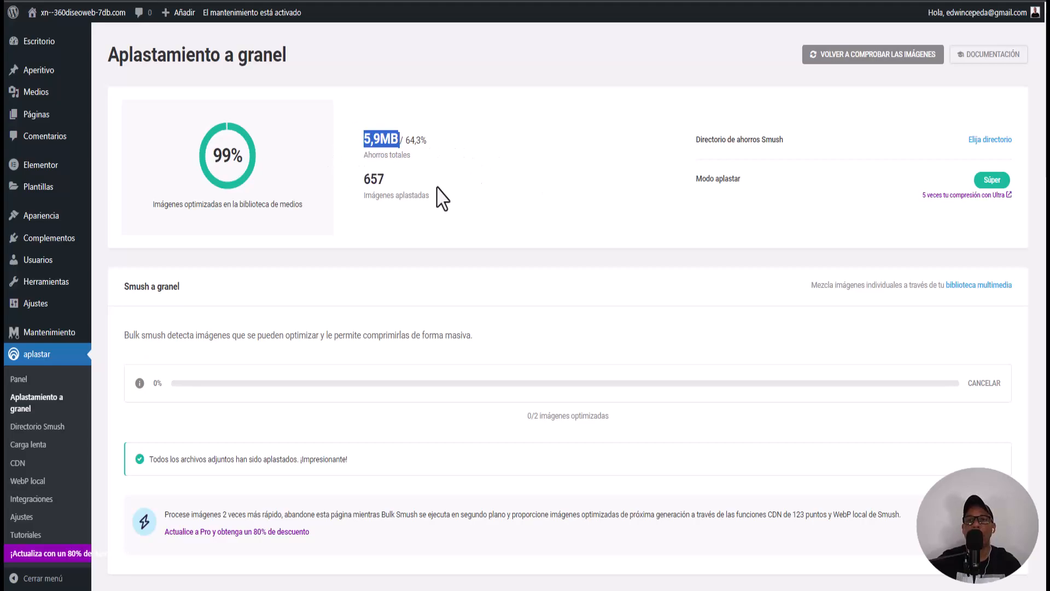
scroll(441, 198, down, 1)
scroll(480, 181, up, 1)
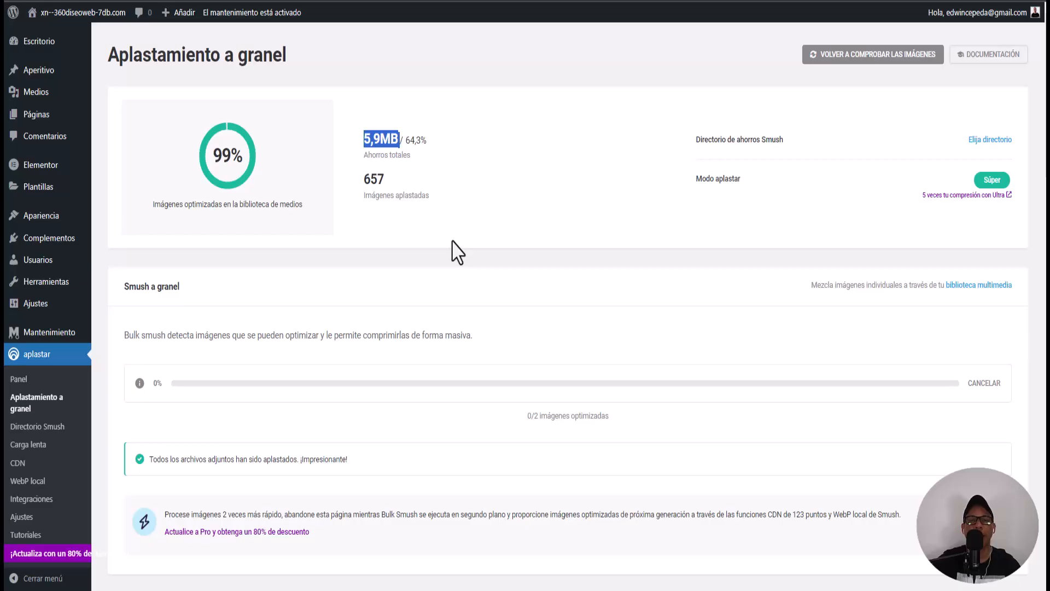
scroll(511, 247, down, 9)
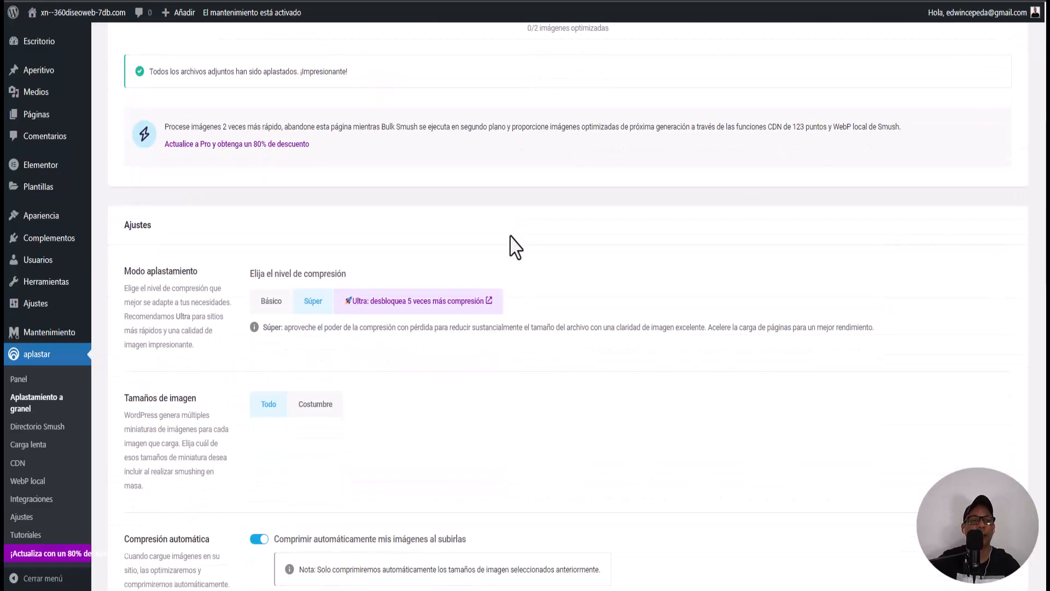
scroll(539, 304, down, 8)
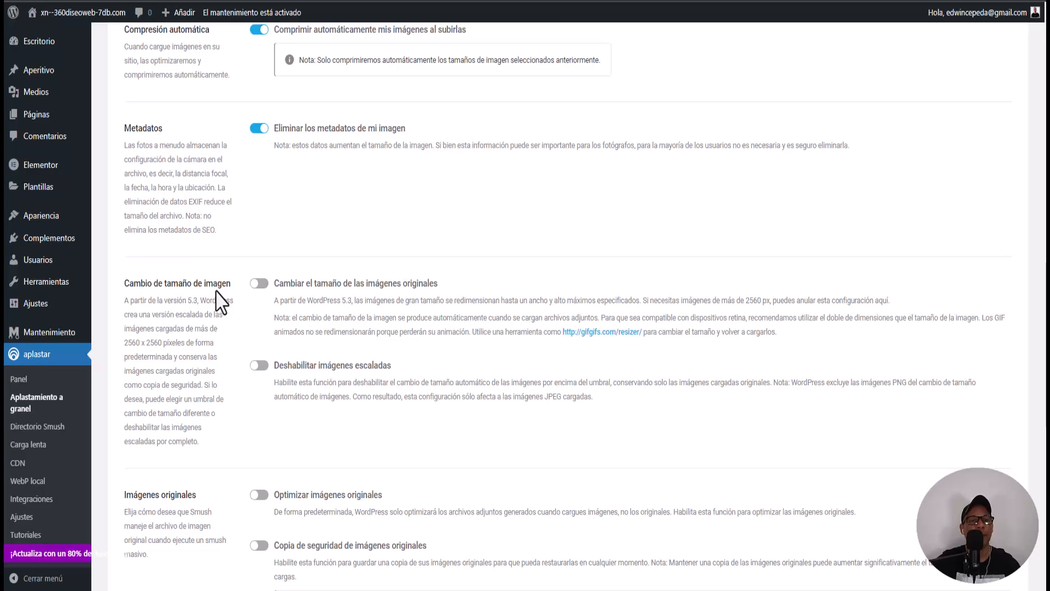
scroll(563, 317, down, 2)
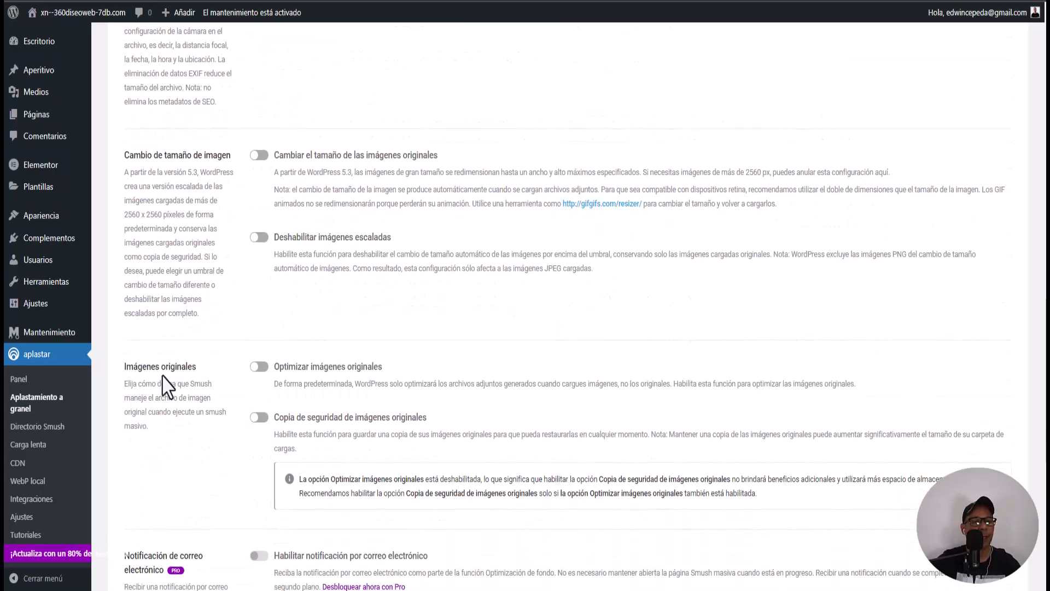
scroll(547, 358, down, 3)
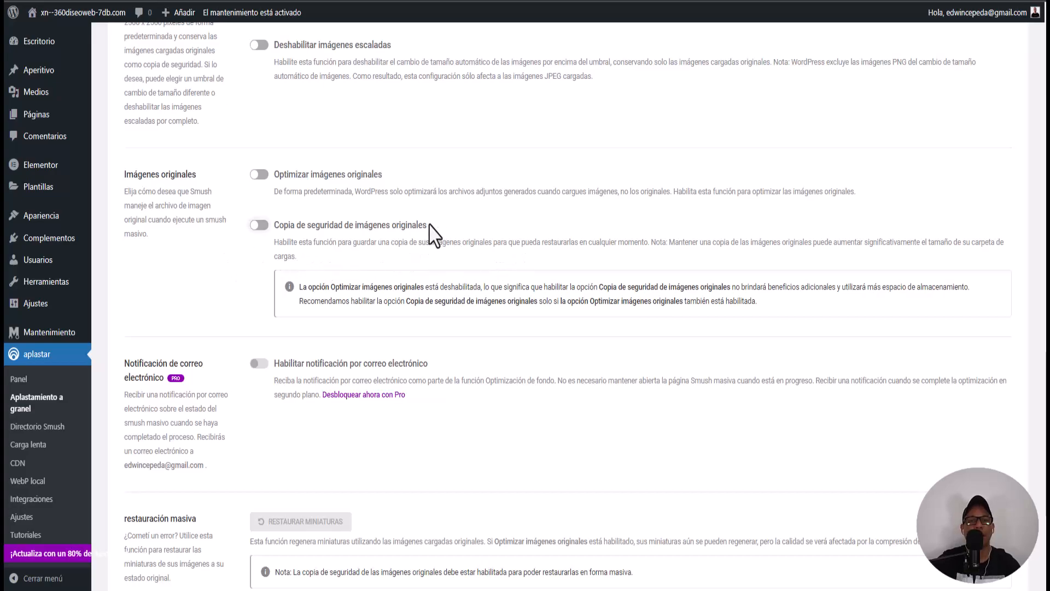
scroll(605, 265, down, 1)
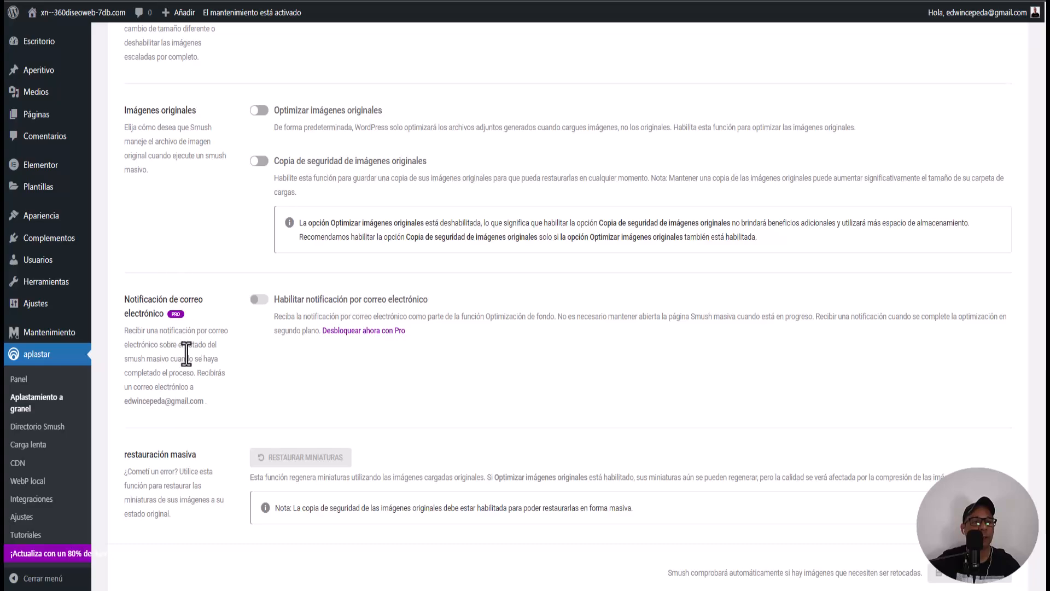
scroll(520, 365, down, 2)
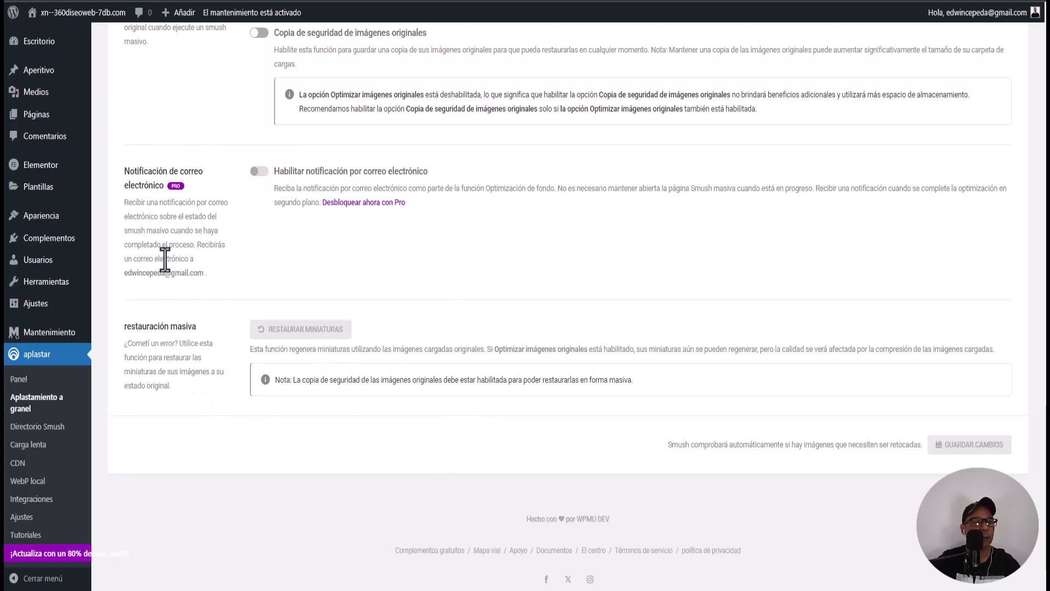
Open Smush's Local WebP page and examine what the feature offers and whether it requires the Pro version.
click(29, 484)
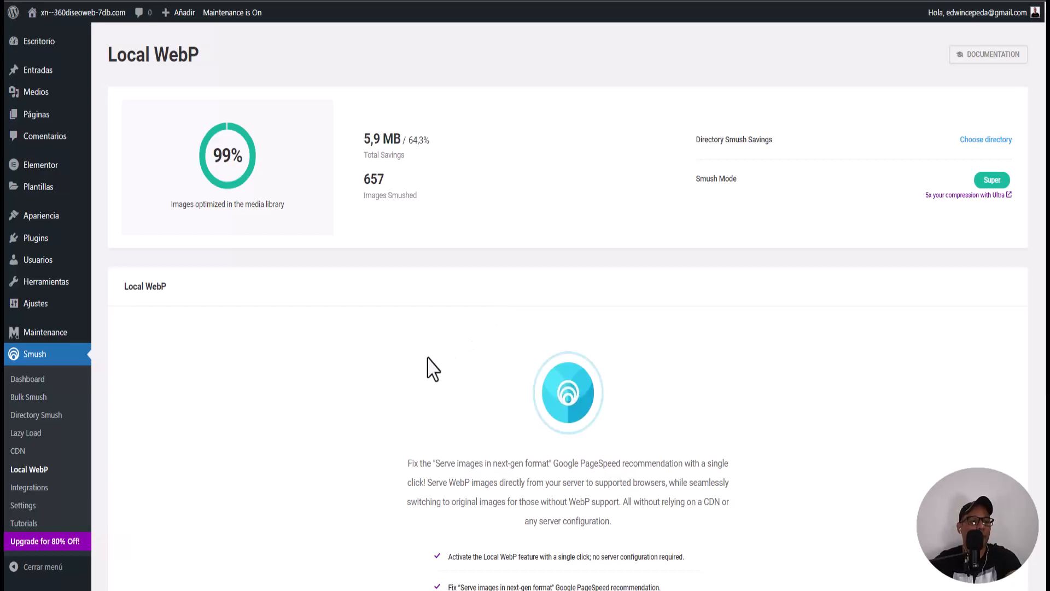
scroll(375, 353, down, 1)
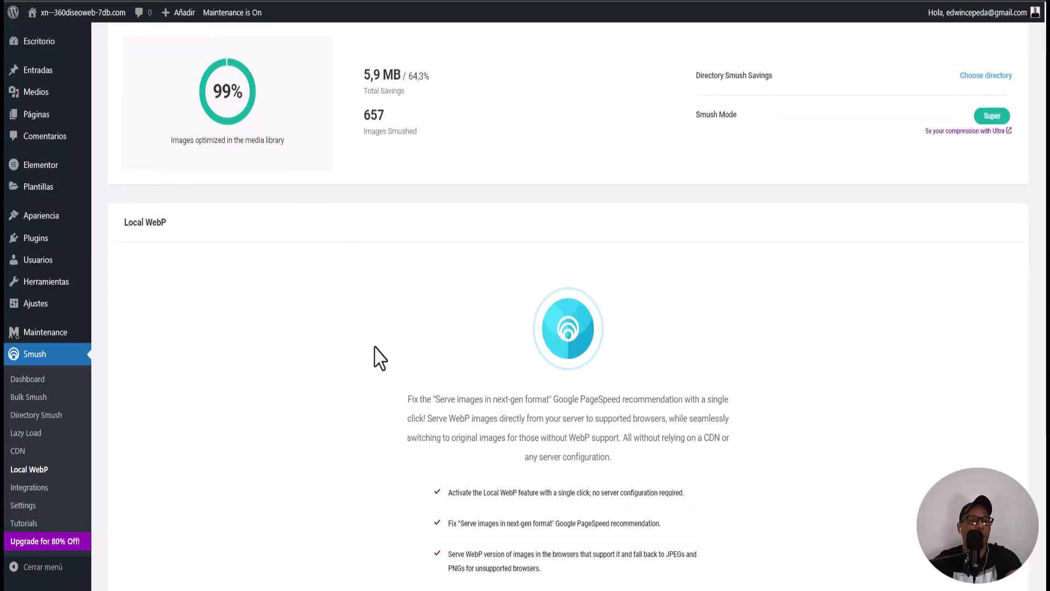
scroll(377, 356, down, 4)
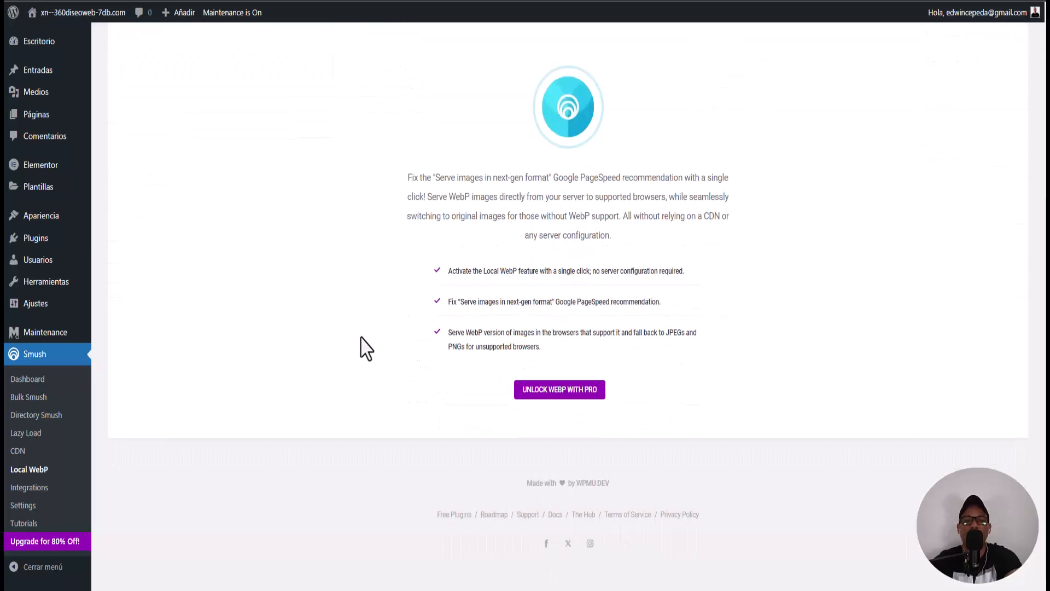
scroll(369, 339, up, 3)
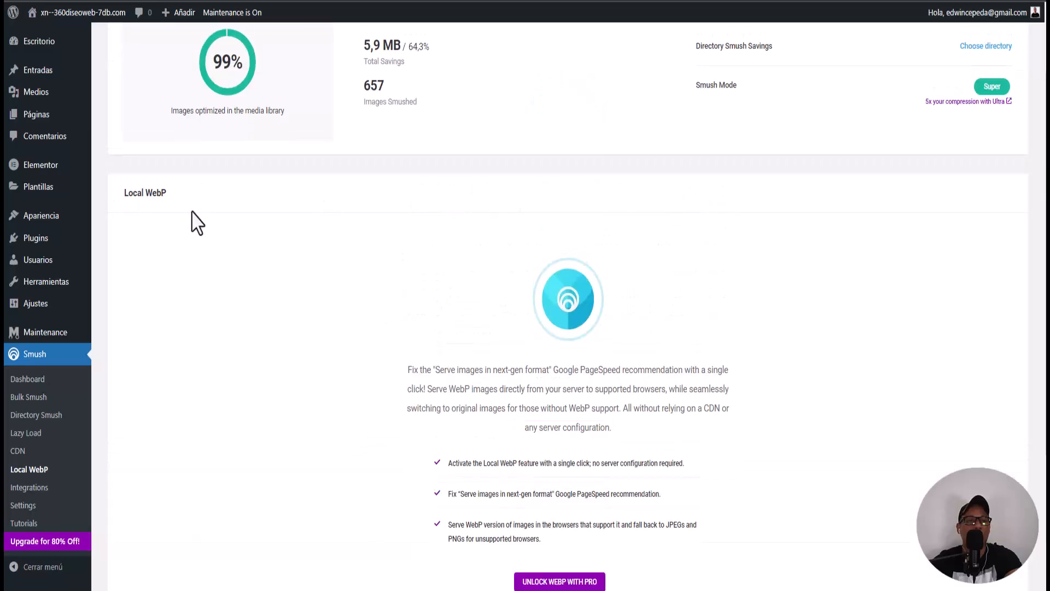
scroll(517, 332, down, 3)
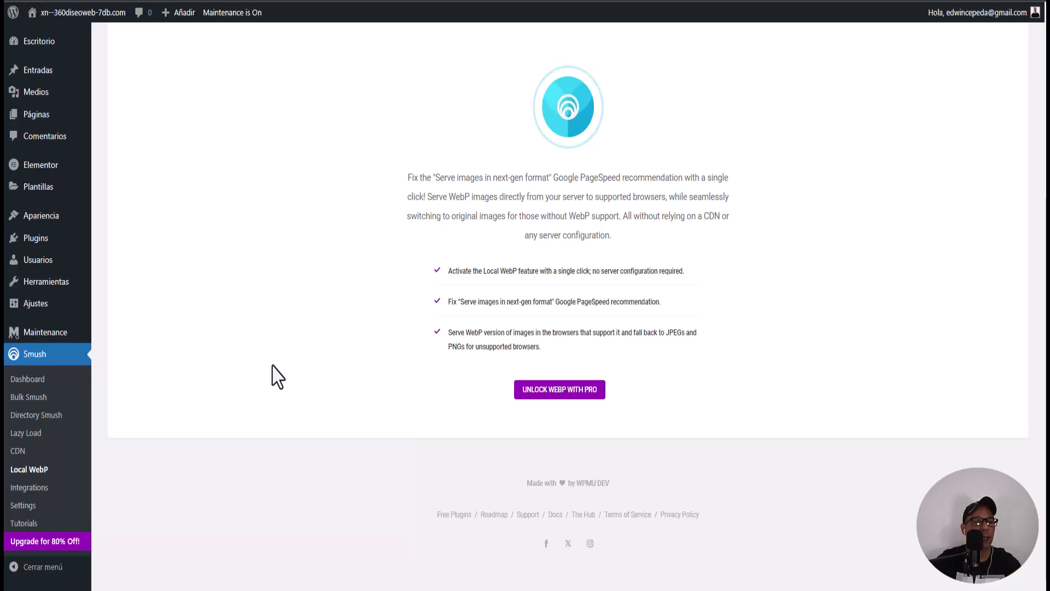
scroll(295, 368, up, 5)
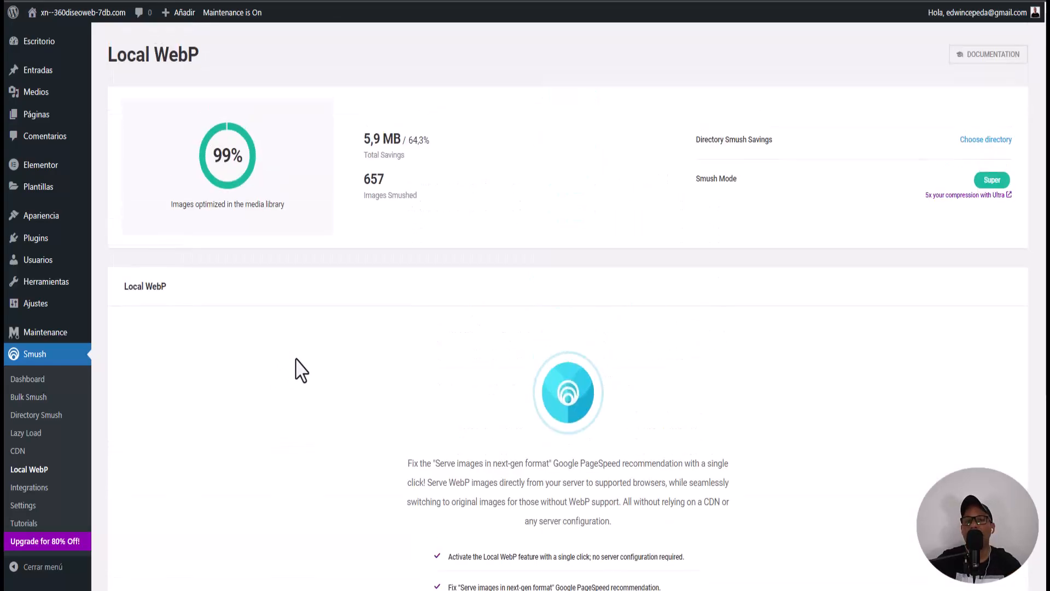
Read through the Local WebP description, including its activation, PageSpeed recommendation and browser fallback points.
scroll(595, 489, down, 3)
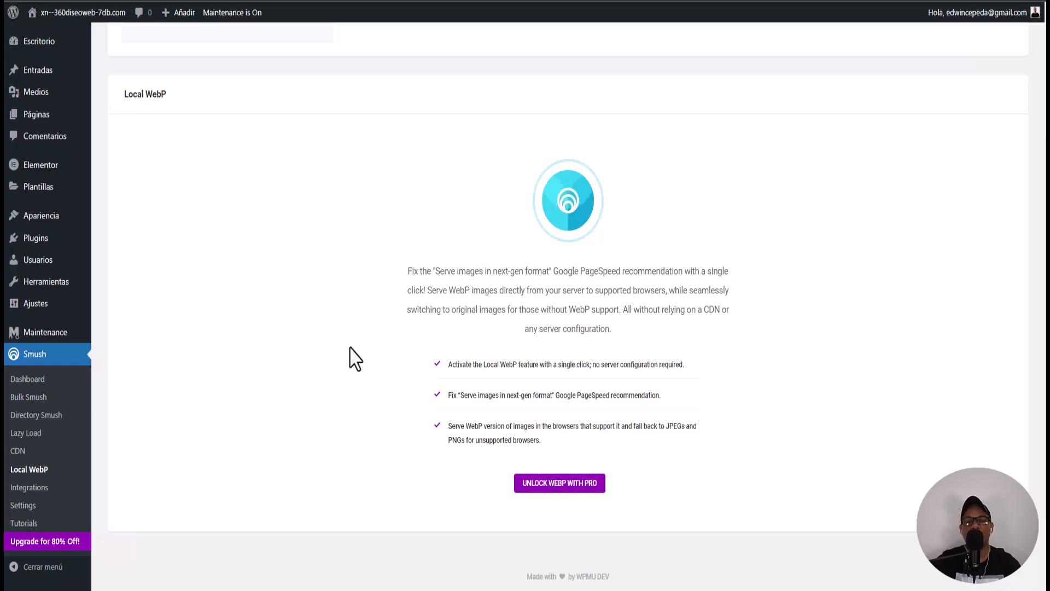
scroll(354, 359, down, 2)
scroll(353, 357, up, 4)
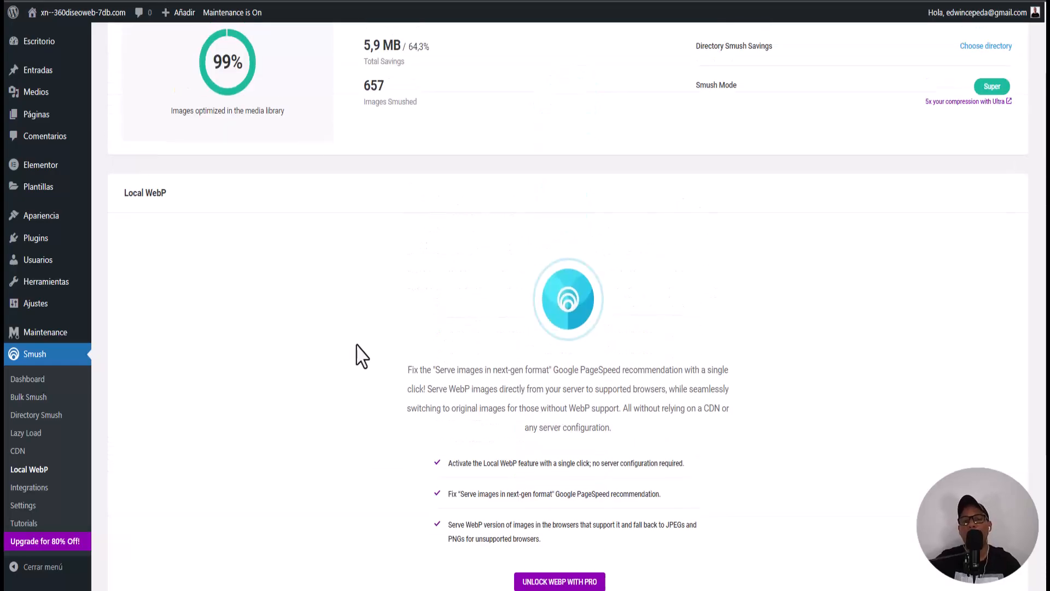
scroll(356, 344, up, 1)
scroll(362, 354, down, 2)
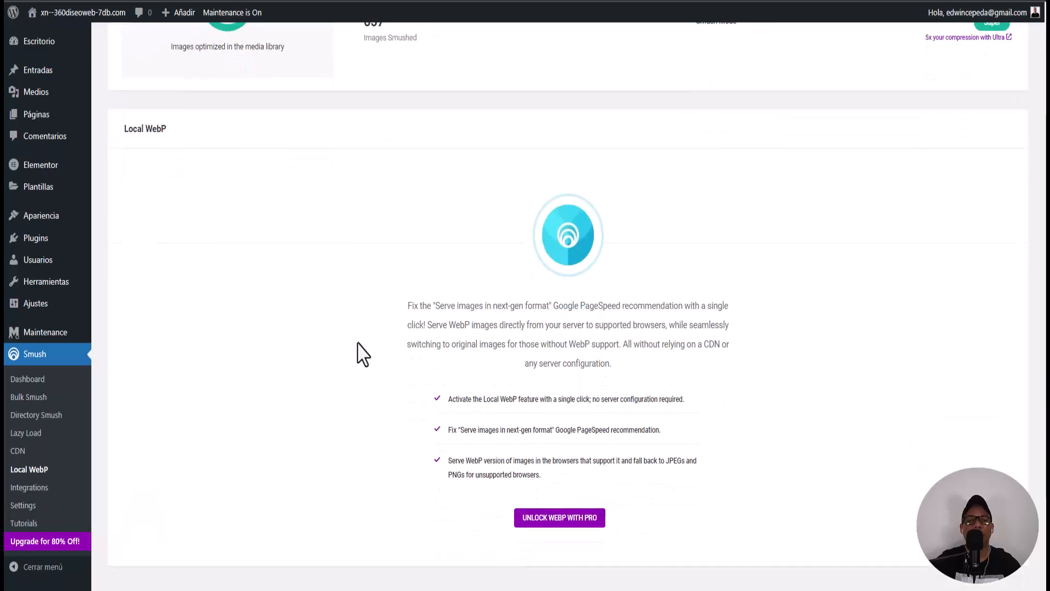
scroll(363, 354, up, 3)
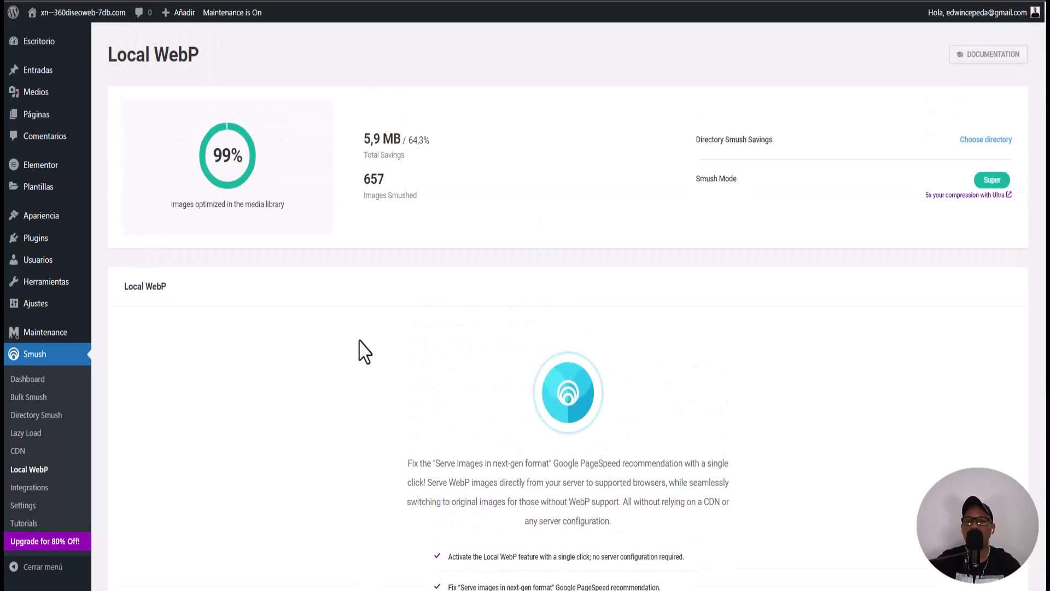
scroll(363, 340, down, 4)
scroll(363, 340, up, 4)
Open the Smush dashboard and review its savings summary, Bulk Smush, Integrations, CDN, Smush Pro, Directory Smush, Lazy Load, Local WebP and Preset Configs sections.
click(23, 380)
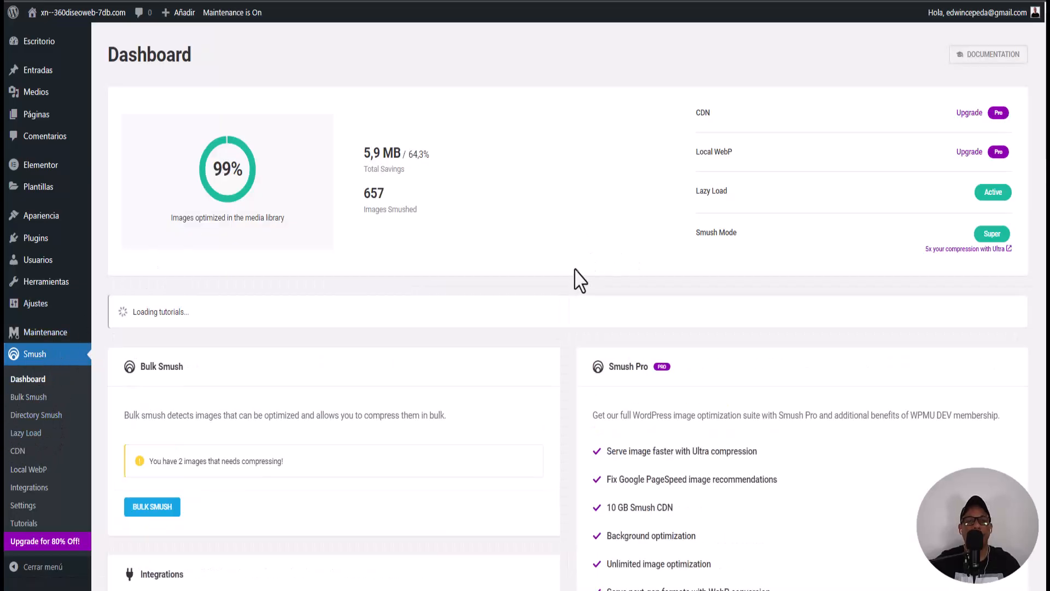
scroll(576, 279, down, 5)
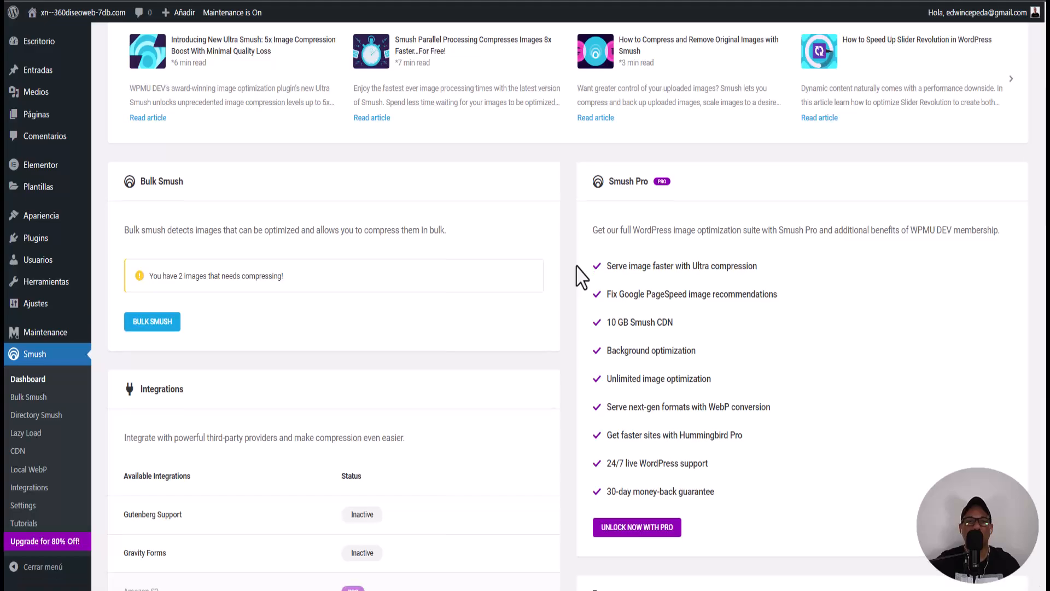
scroll(580, 276, up, 5)
scroll(579, 276, down, 6)
scroll(580, 276, down, 10)
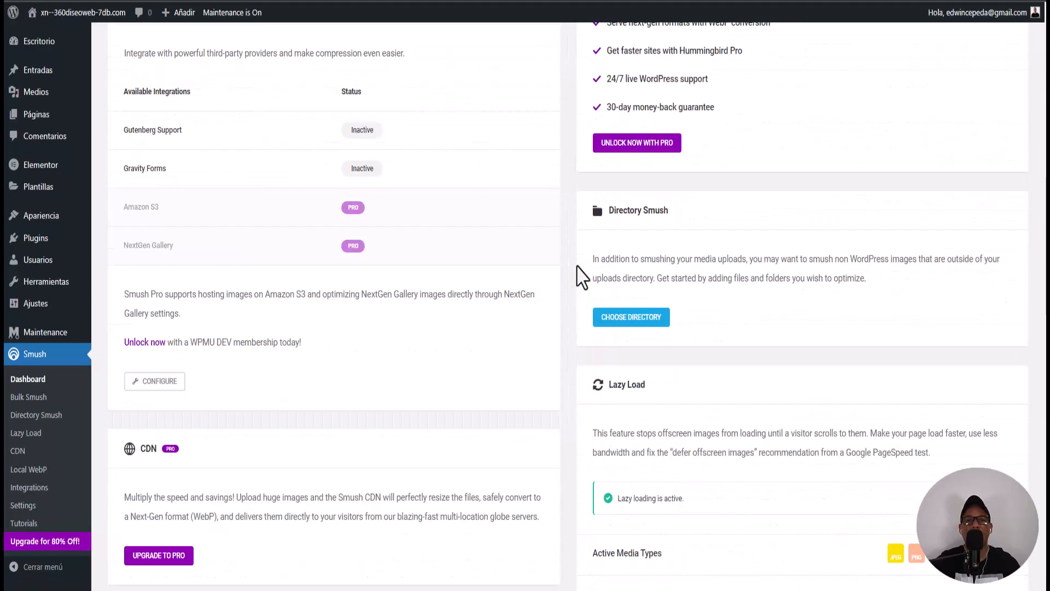
scroll(579, 276, down, 10)
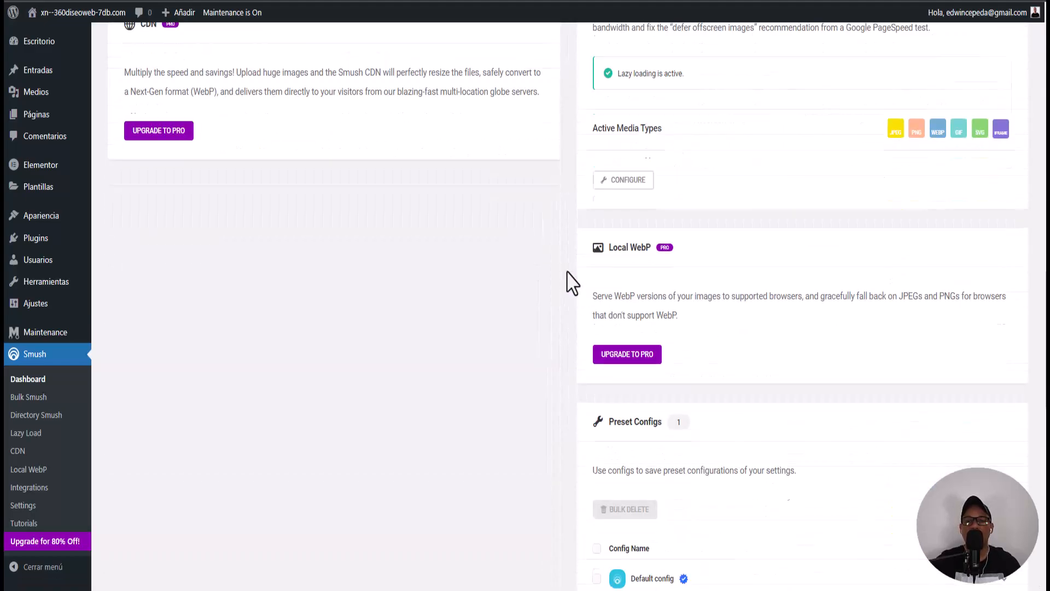
scroll(438, 328, down, 4)
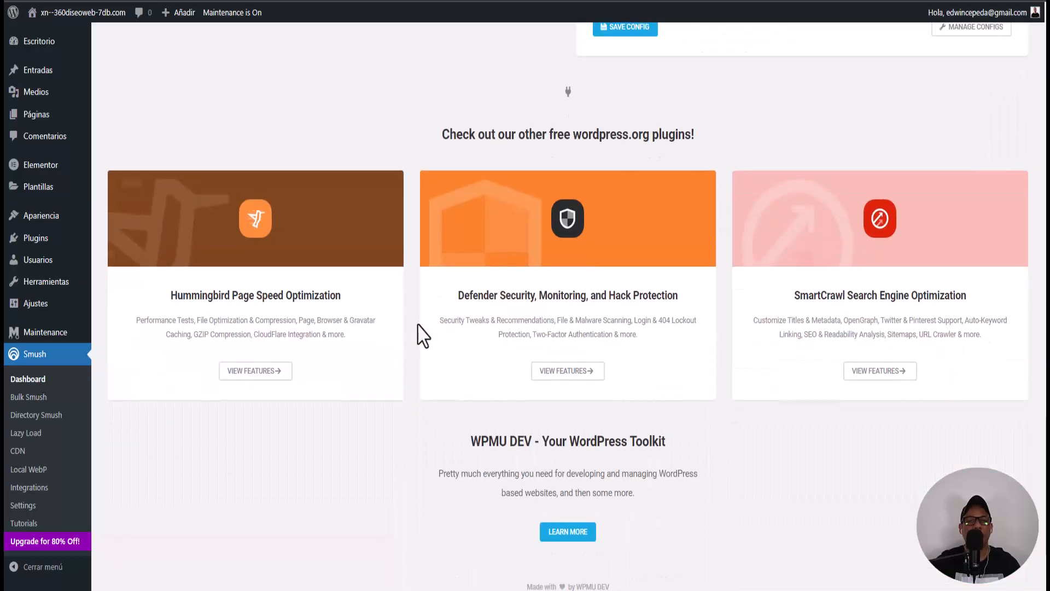
scroll(419, 342, up, 15)
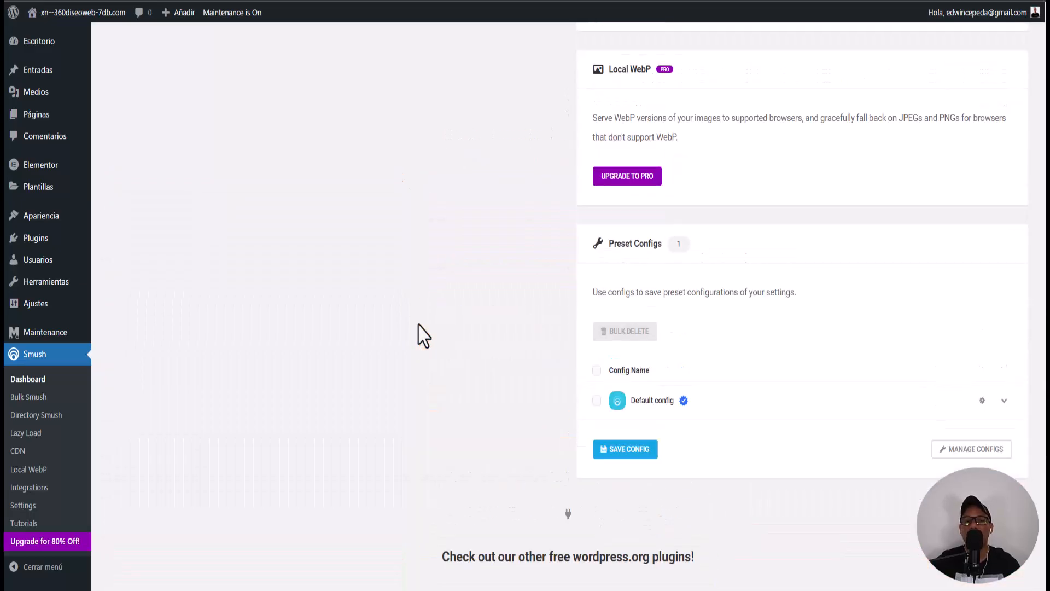
scroll(424, 335, up, 7)
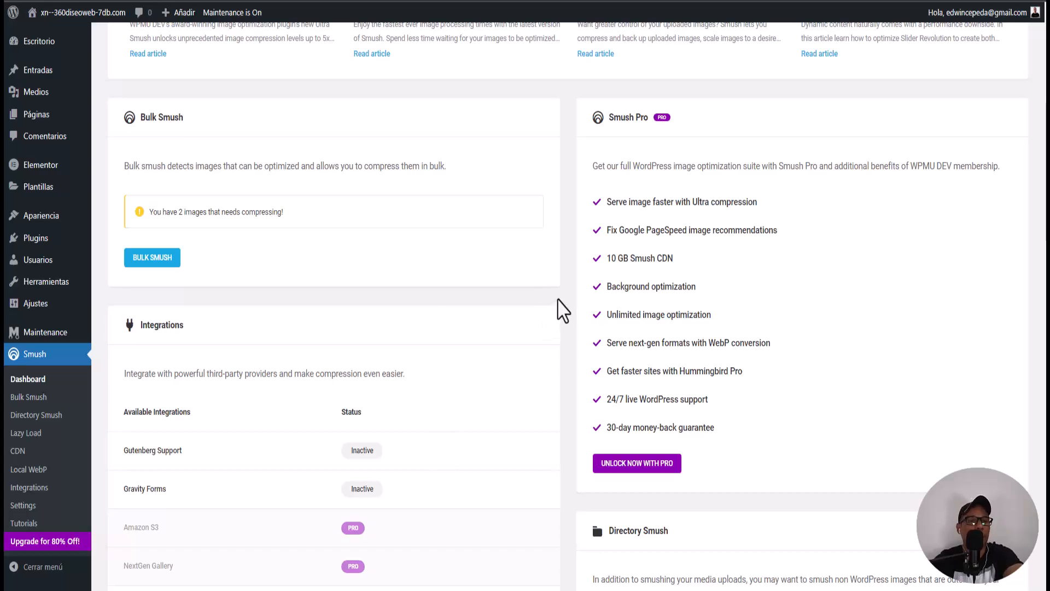
scroll(492, 324, up, 6)
scroll(552, 312, up, 1)
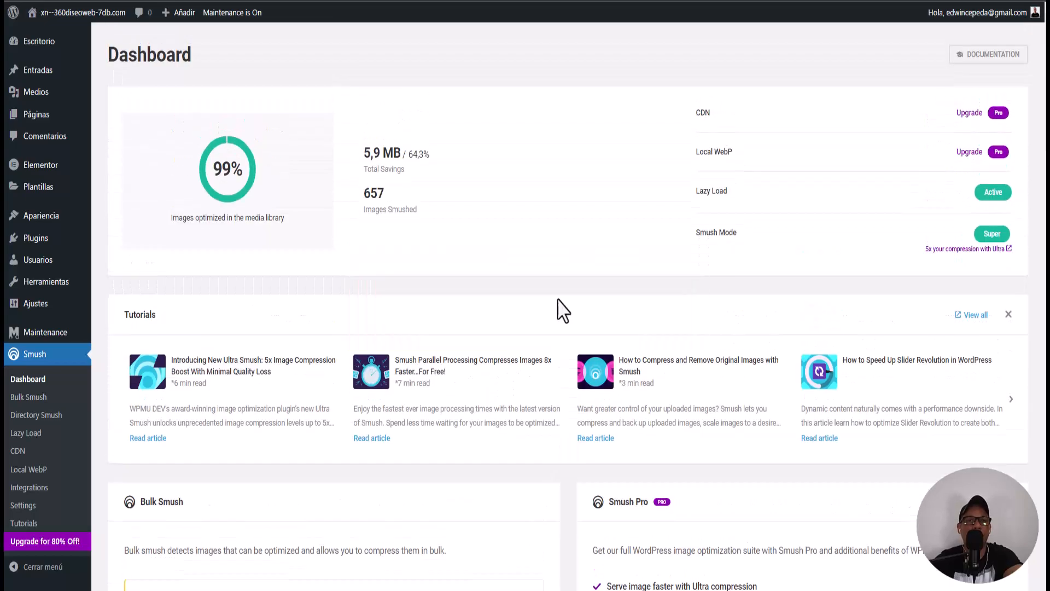